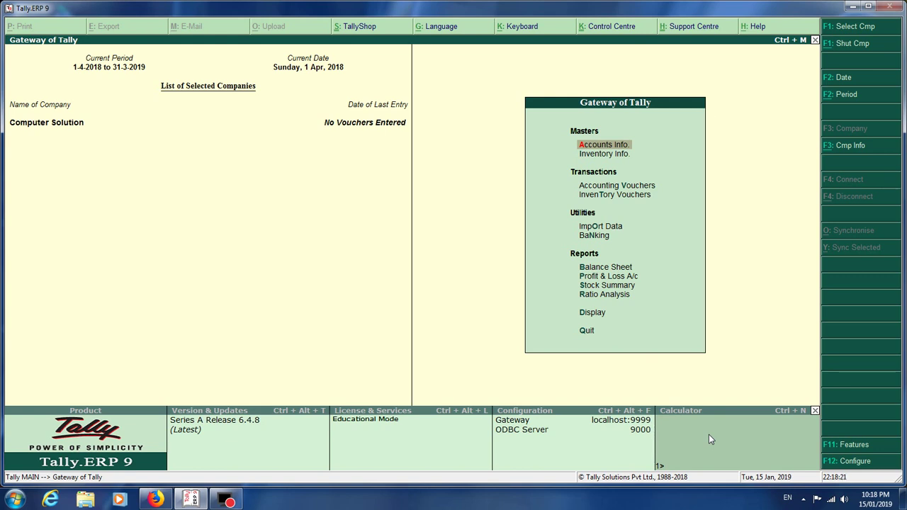
# Step: Stay in the current company and open the Display reports from the Gateway of Tally
pyautogui.press('Escape')
pyautogui.press('n')
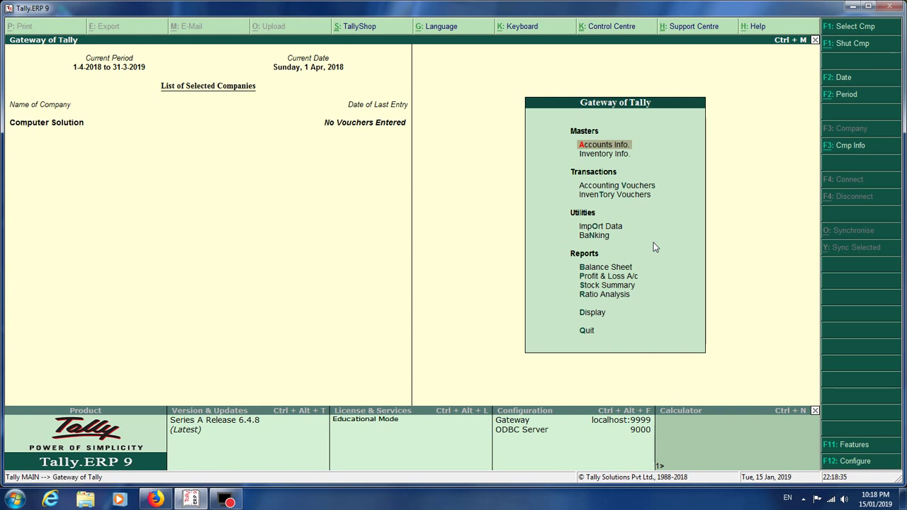
pyautogui.press('Down')
pyautogui.press('Down')
pyautogui.press('Down')
pyautogui.press('Down')
pyautogui.press('Down')
pyautogui.press('Down')
pyautogui.press('Down')
pyautogui.press('Down')
pyautogui.press('Down')
pyautogui.press('Down')
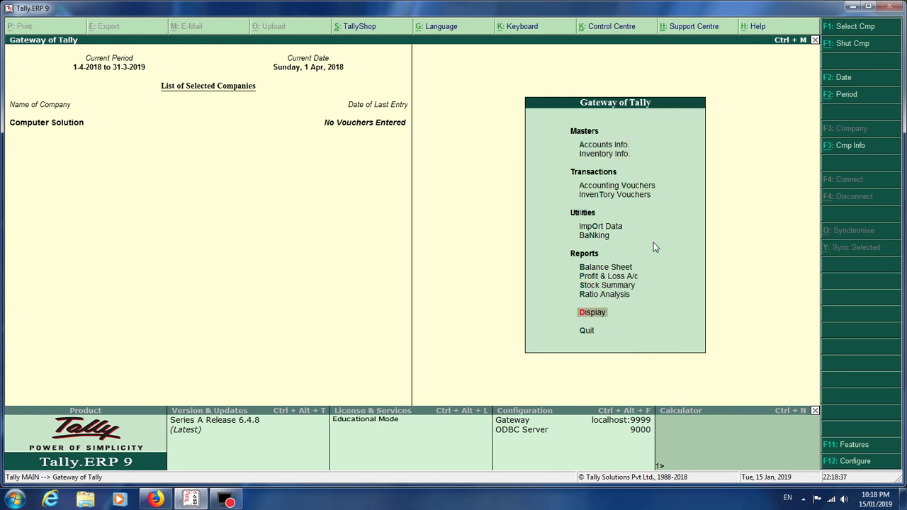
pyautogui.press('Return')
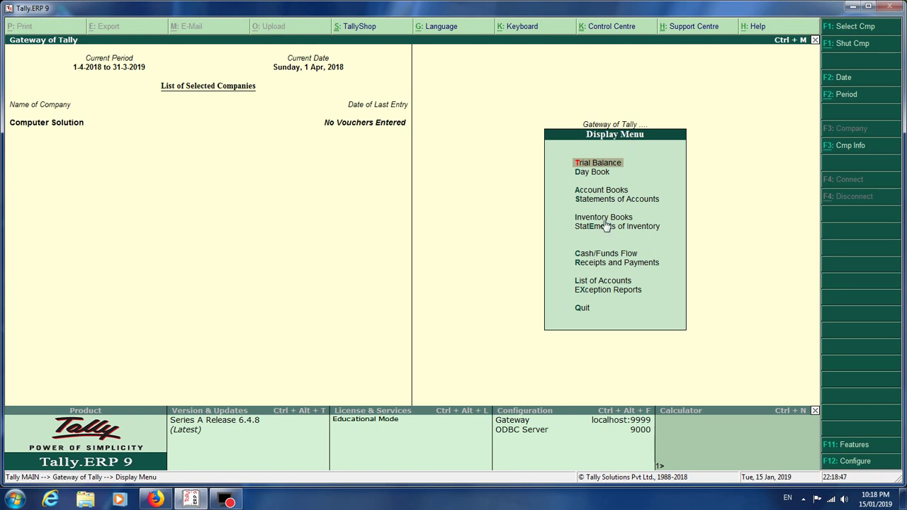
# Step: Open the Ledger selection under Account Books
pyautogui.press('Down')
pyautogui.press('Down')
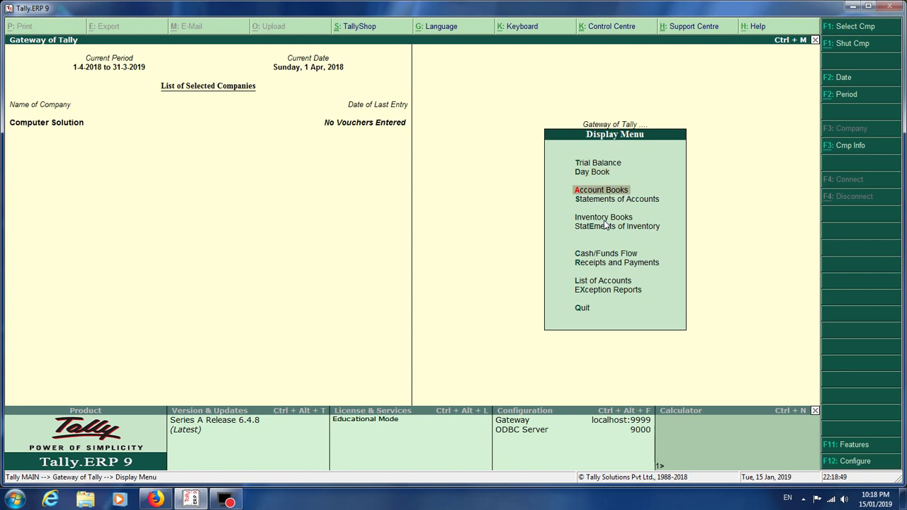
pyautogui.press('Return')
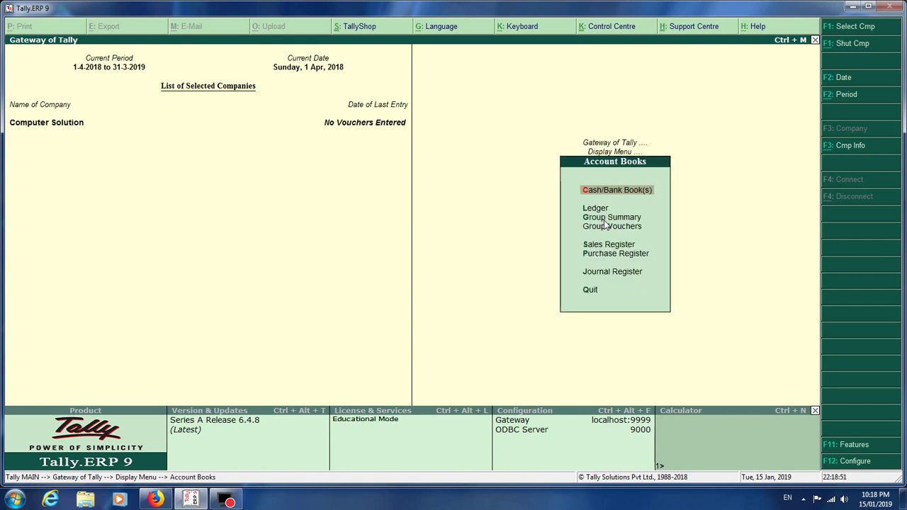
pyautogui.press('Down')
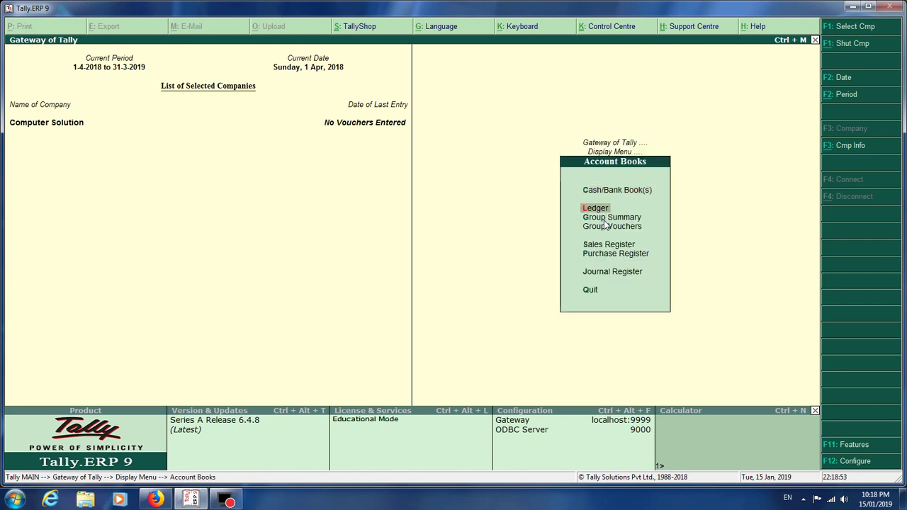
pyautogui.press('Return')
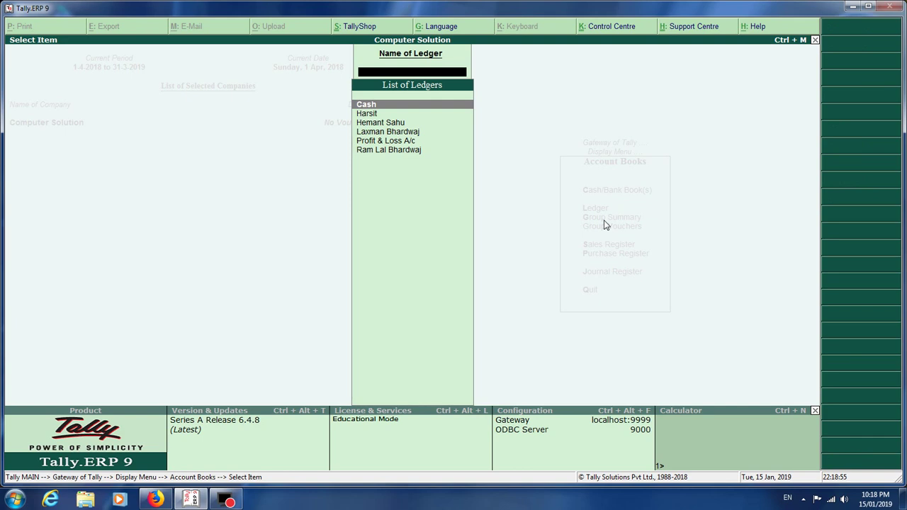
# Step: Look through all the ledgers in the List of Ledgers, from Cash down to the last personal account
pyautogui.press('Down')
pyautogui.press('Down')
pyautogui.press('Down')
pyautogui.press('Down')
pyautogui.press('Down')
pyautogui.press('Up')
pyautogui.press('Up')
pyautogui.press('Up')
pyautogui.press('Up')
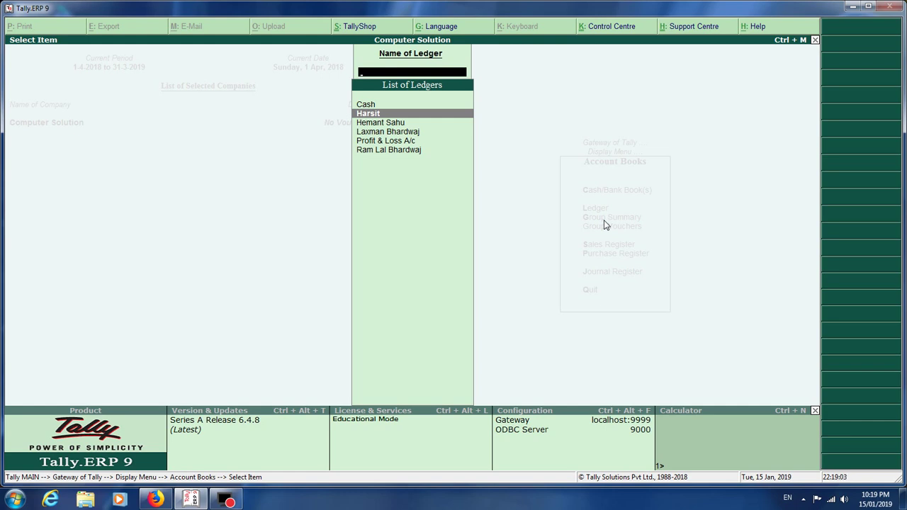
pyautogui.press('Down')
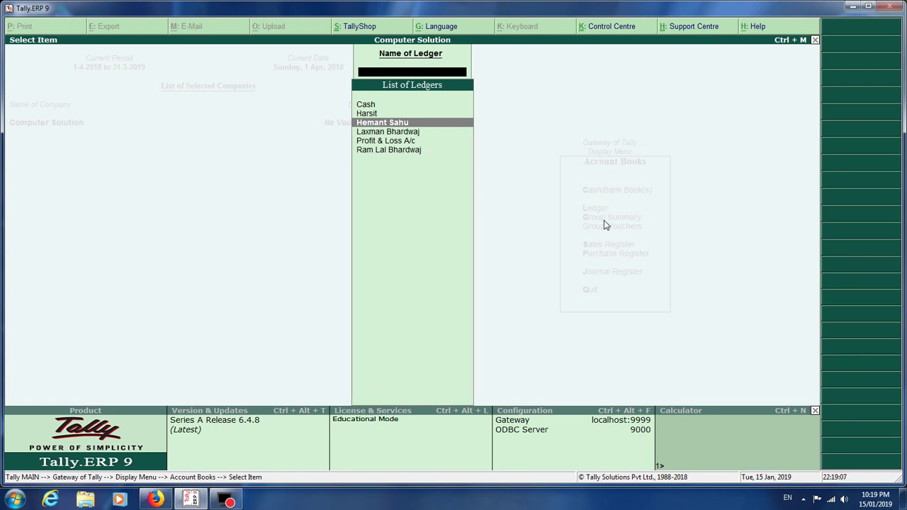
pyautogui.press('Down')
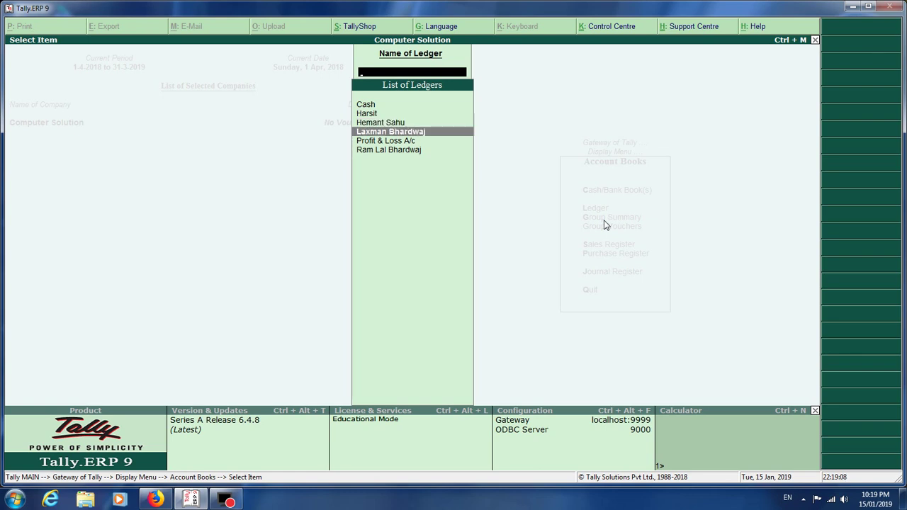
pyautogui.press('Down')
pyautogui.press('Down')
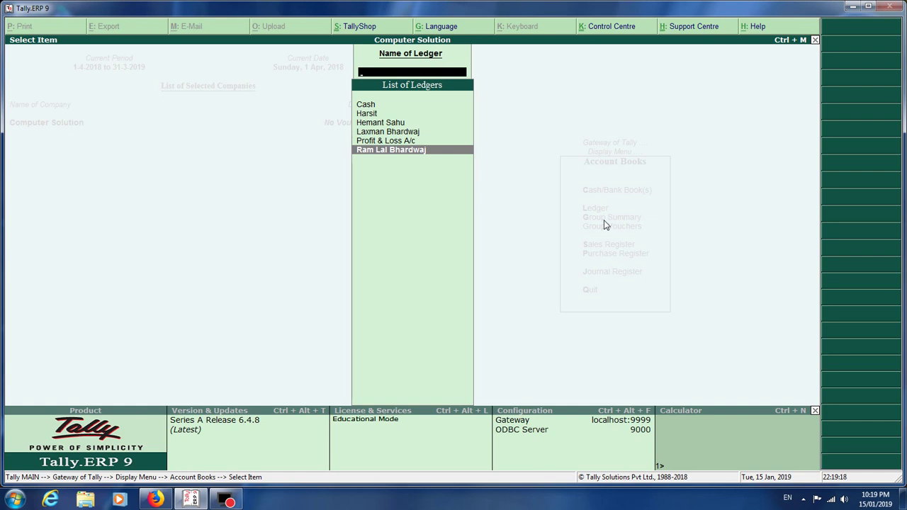
pyautogui.press('Up')
pyautogui.press('Up')
pyautogui.press('Up')
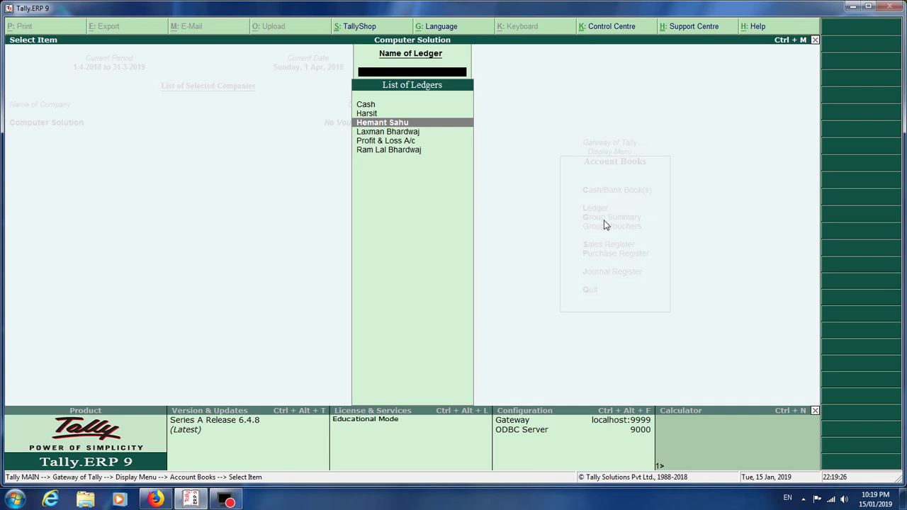
# Step: Leave the ledger list without choosing one and return to Accounts Info. at the Gateway of Tally
pyautogui.press('Escape')
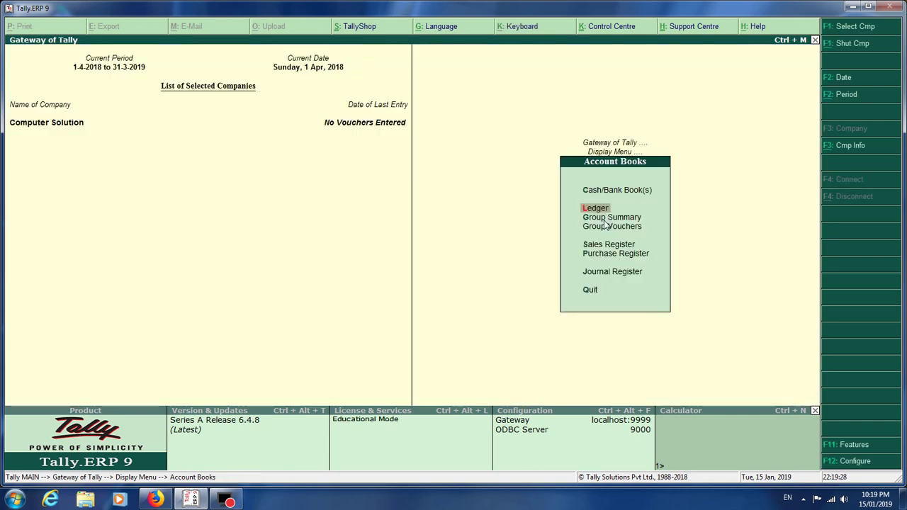
pyautogui.press('Escape')
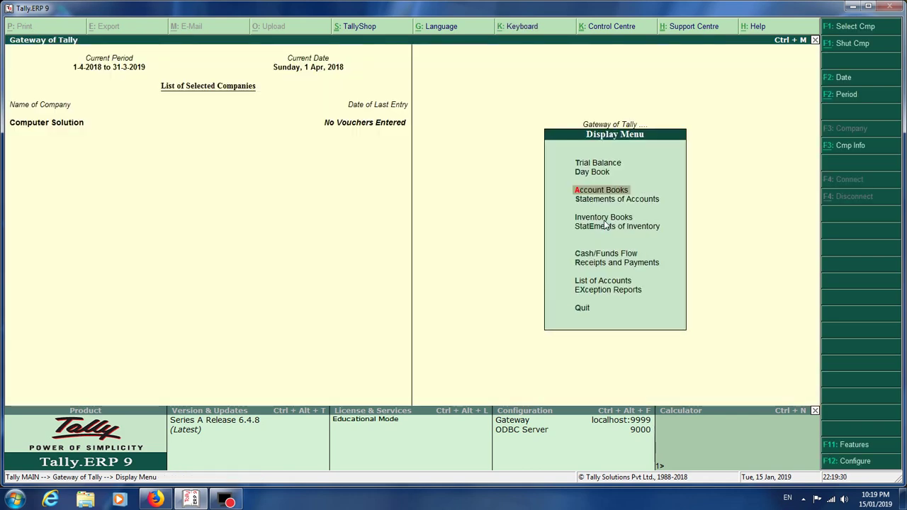
pyautogui.press('Escape')
pyautogui.press('Home')
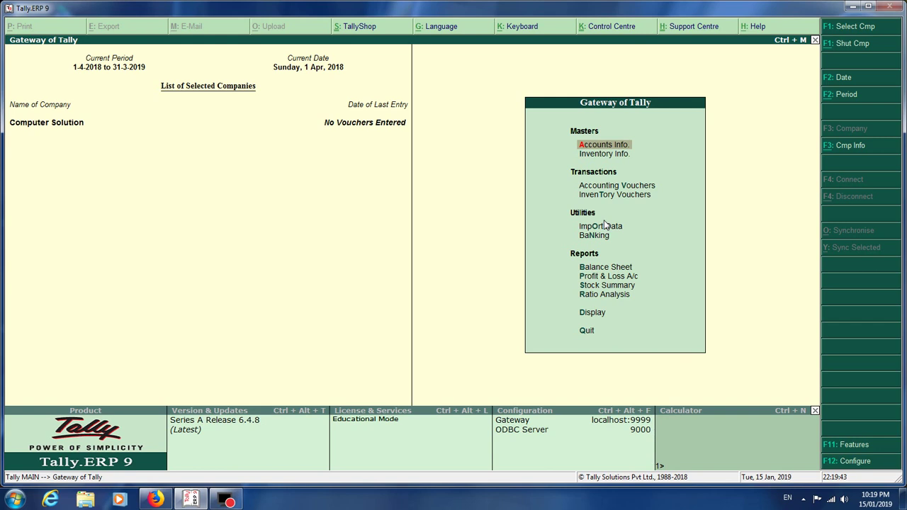
# Step: Reopen the List of Ledgers through Display and Account Books
pyautogui.press('d')
pyautogui.press('a')
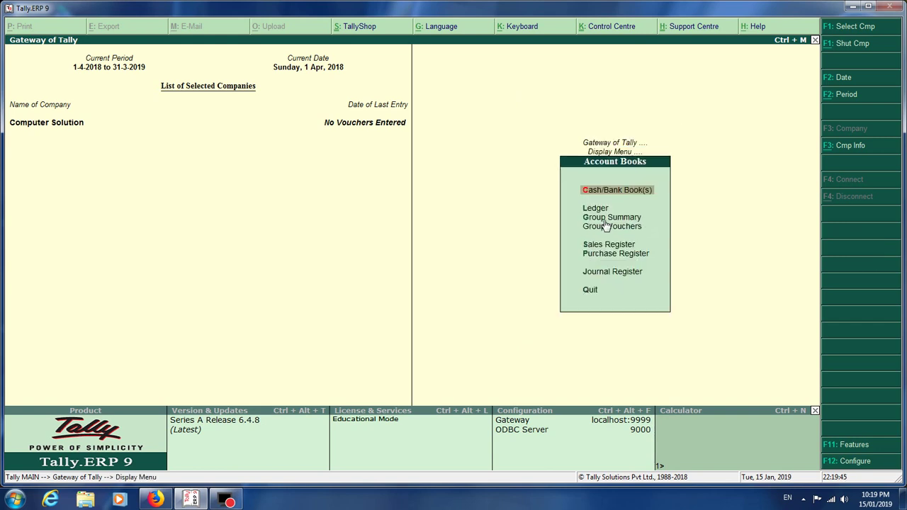
pyautogui.press('l')
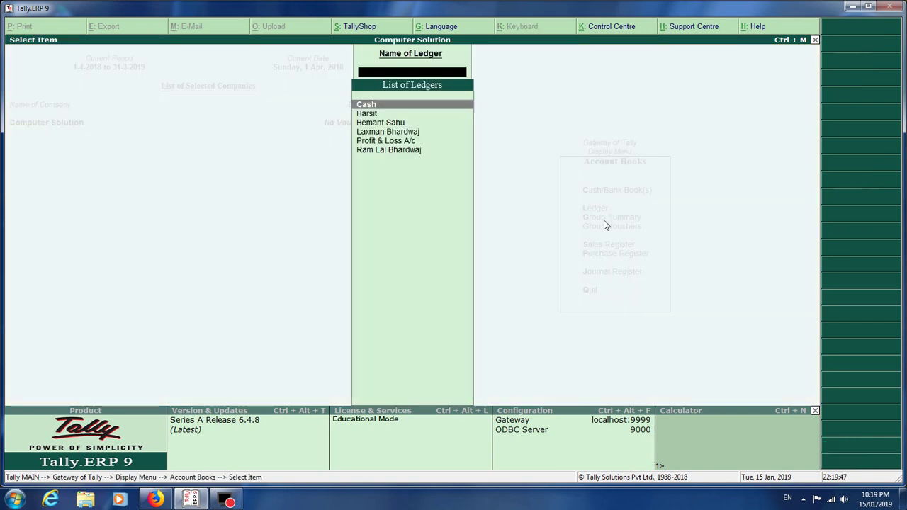
# Step: Browse the ledger list, filter it by "He" and open the Ledger Vouchers report of the matching personal account
pyautogui.press('Down')
pyautogui.press('Down')
pyautogui.press('Down')
pyautogui.press('Up')
pyautogui.press('Up')
pyautogui.press('Up')
pyautogui.press('Down')
pyautogui.press('Down')
pyautogui.press('Down')
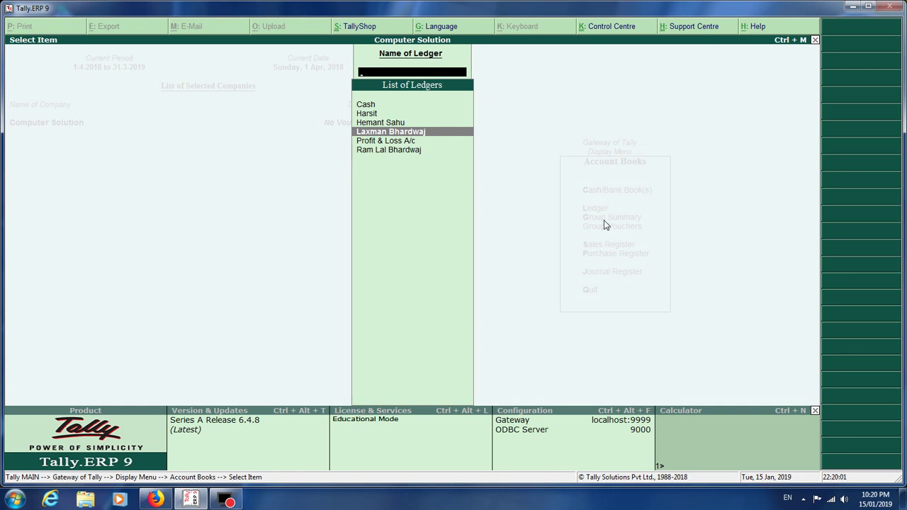
pyautogui.write('He')
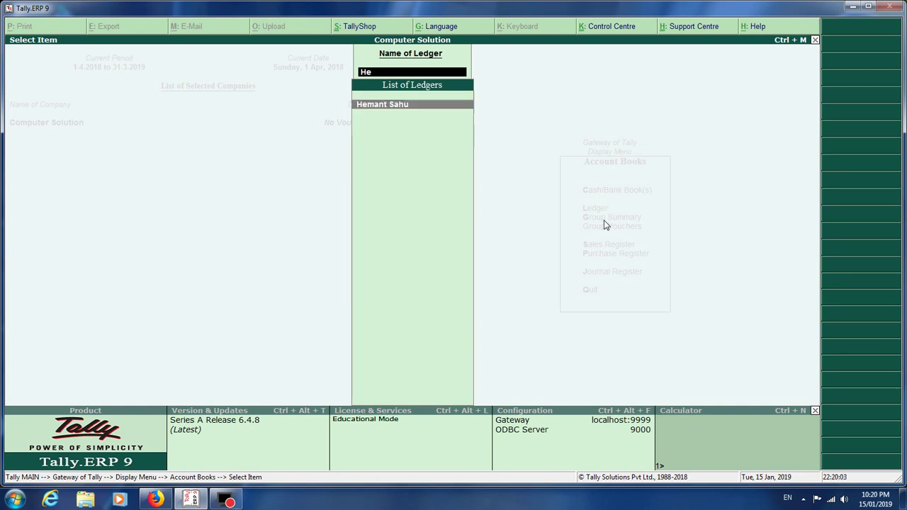
pyautogui.press('Return')
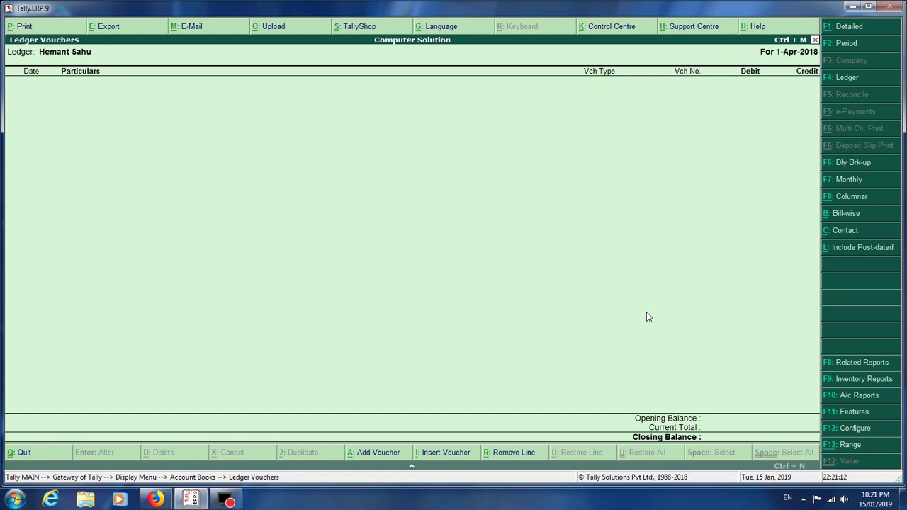
# Step: Minimize the accounting window and refresh the Windows desktop several times
pyautogui.click(853, 6)
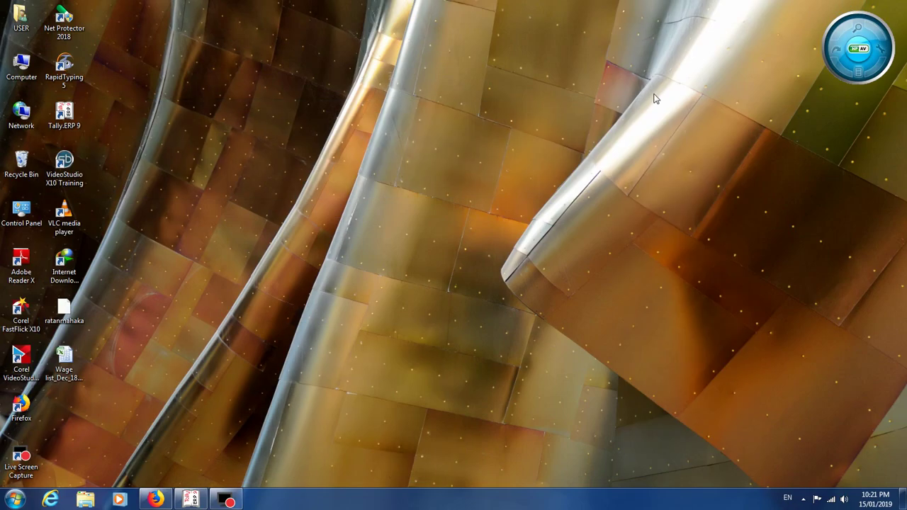
pyautogui.rightClick(631, 134)
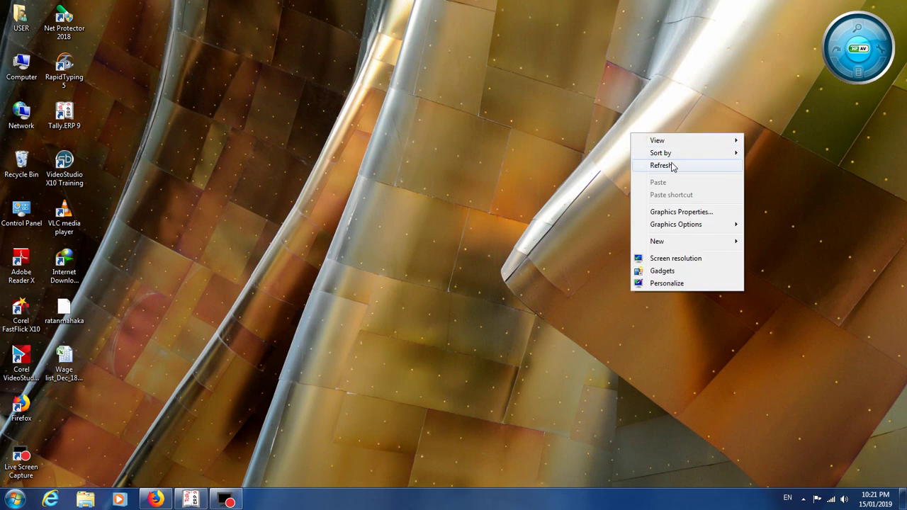
pyautogui.click(673, 165)
pyautogui.rightClick(669, 151)
pyautogui.click(714, 185)
pyautogui.rightClick(691, 157)
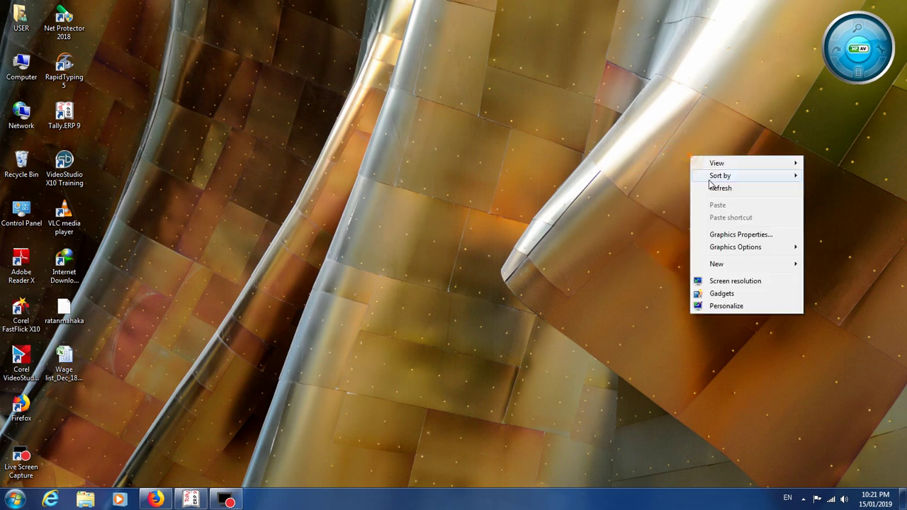
pyautogui.click(721, 189)
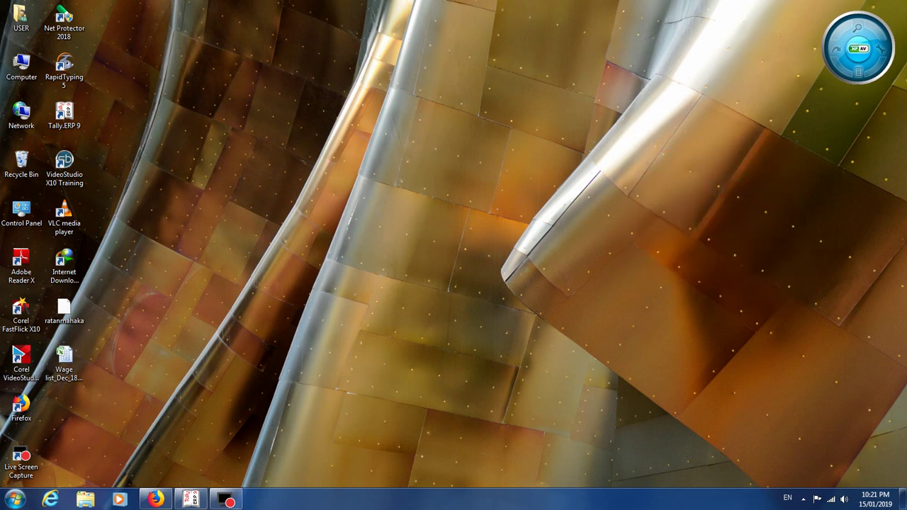